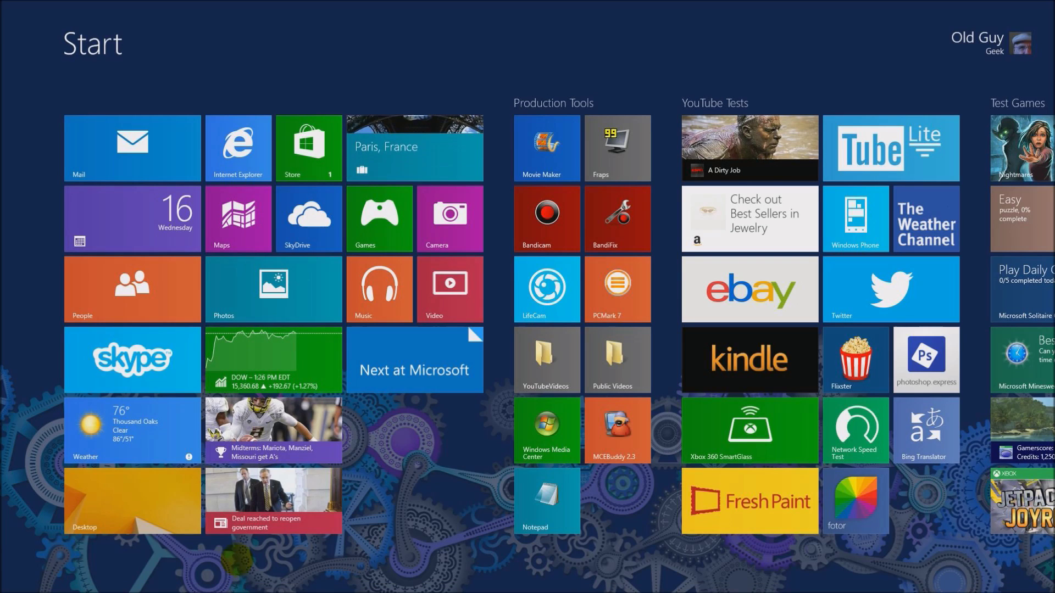
Step: Switch between the Start screen and the desktop with the Start button, ending on the desktop
{"action": "mouse_move", "coordinate": [3, 591]}
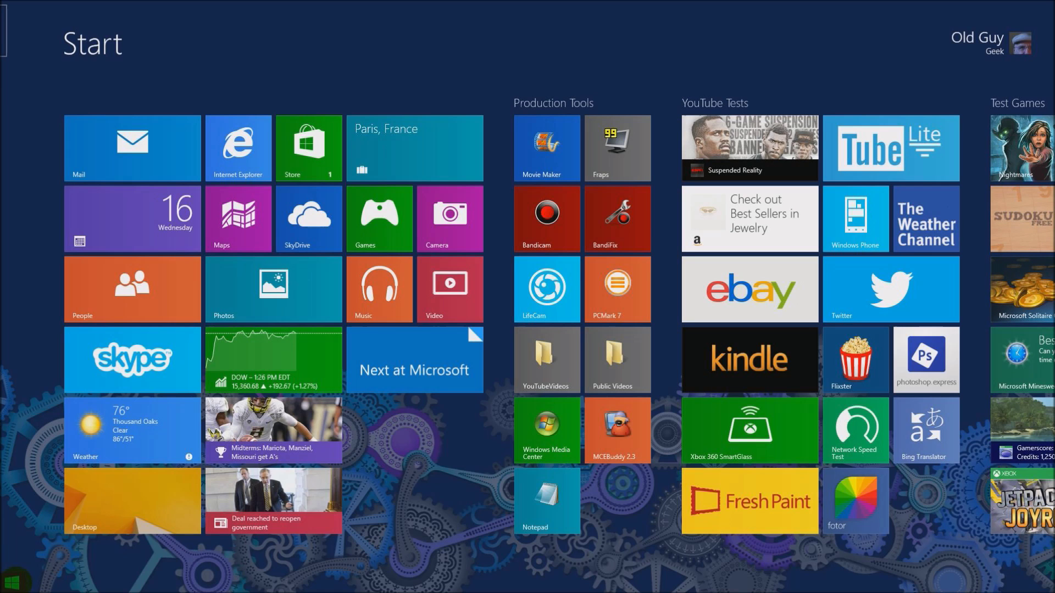
{"action": "left_click", "coordinate": [11, 582]}
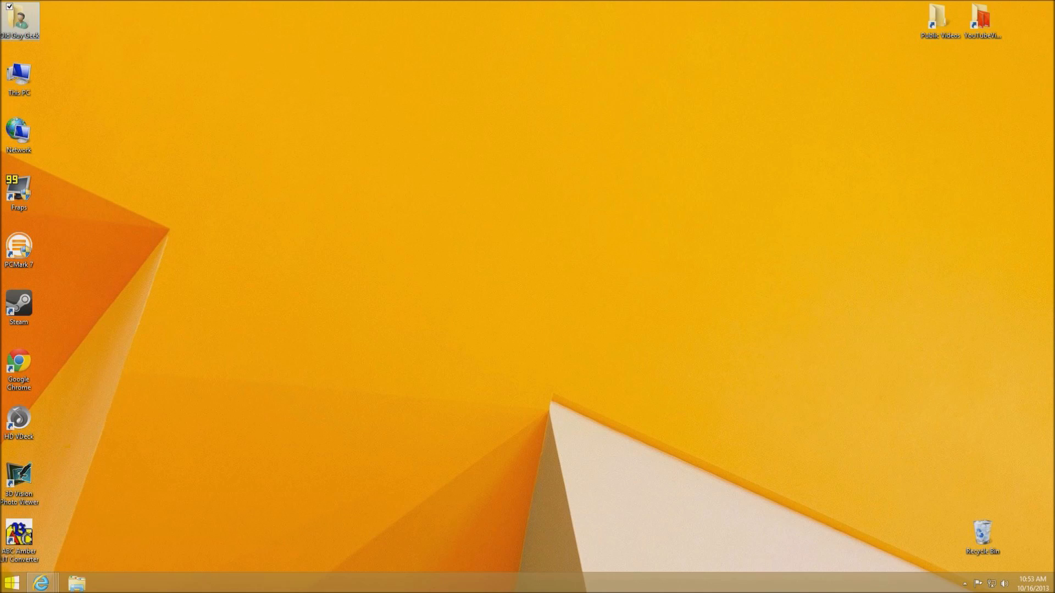
{"action": "left_click", "coordinate": [12, 582]}
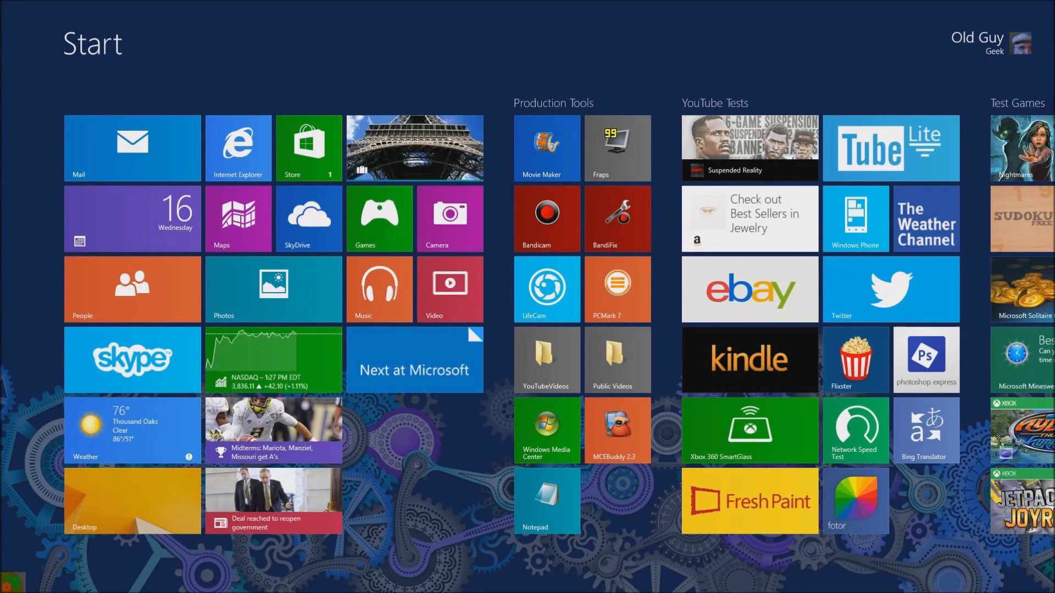
{"action": "left_click", "coordinate": [12, 581]}
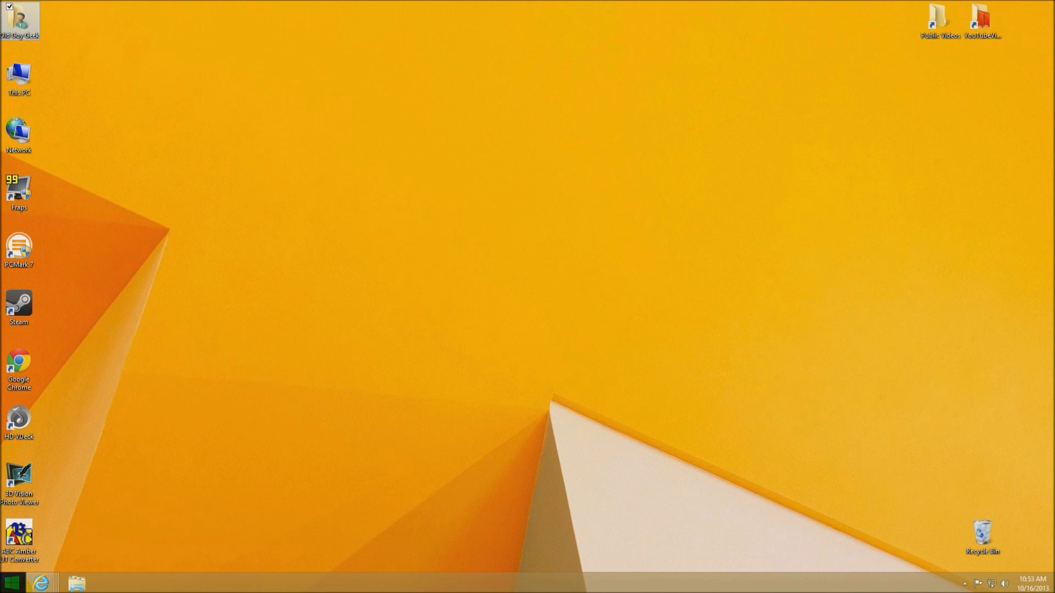
Step: Bring up Start, switch to the desktop and back, then nudge the Movie Maker tile
{"action": "left_click", "coordinate": [12, 582]}
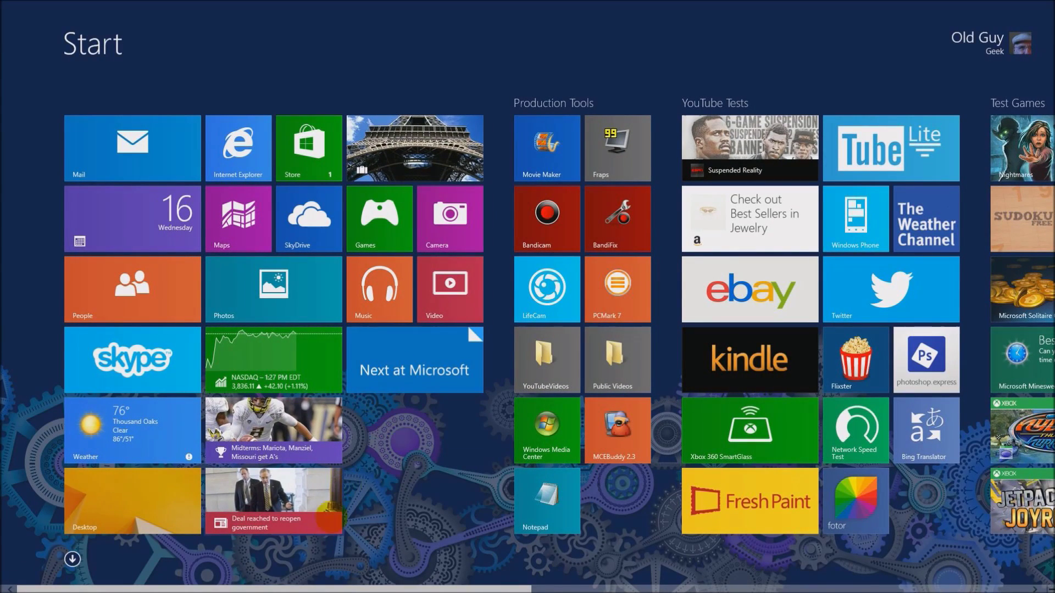
{"action": "scroll", "coordinate": [311, 579], "scroll_direction": "down", "scroll_amount": 1}
{"action": "scroll", "coordinate": [310, 582], "scroll_direction": "up", "scroll_amount": 1}
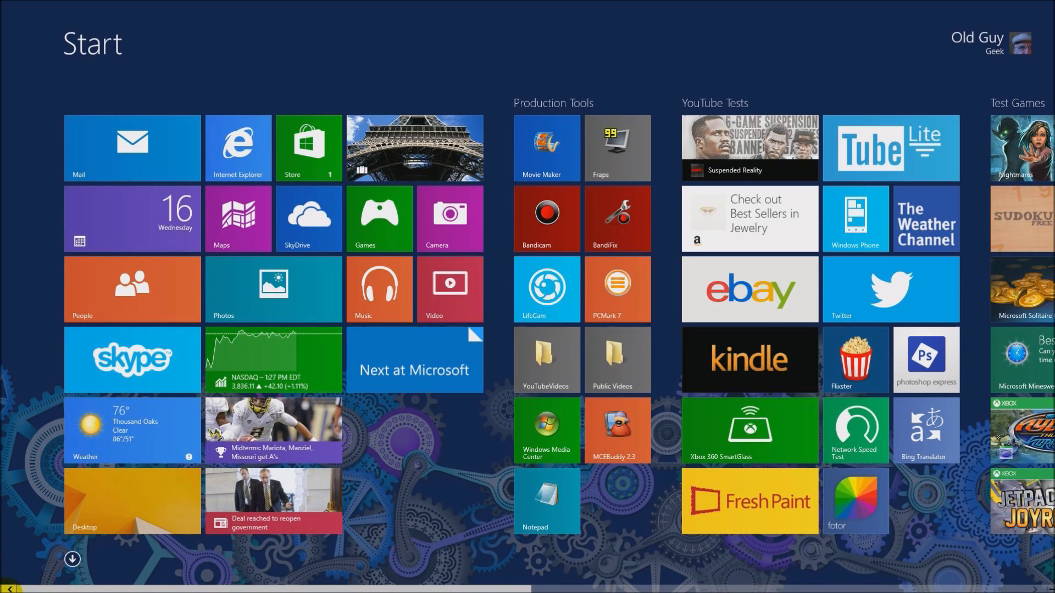
{"action": "left_click", "coordinate": [6, 587]}
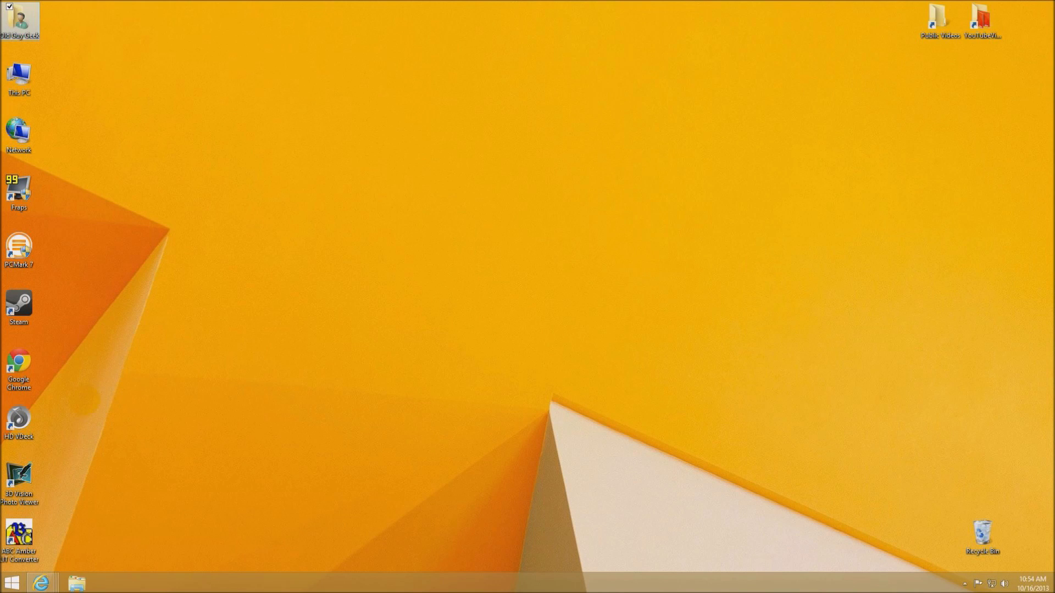
{"action": "left_click", "coordinate": [6, 587]}
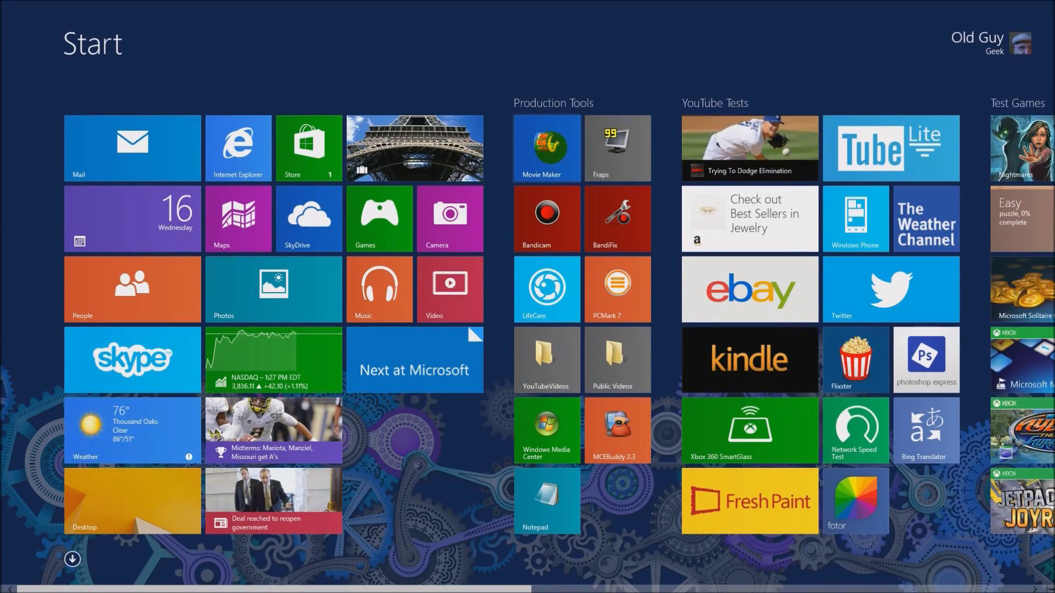
{"action": "mouse_move", "coordinate": [547, 148]}
{"action": "left_mouse_down"}
{"action": "mouse_move", "coordinate": [462, 252]}
{"action": "mouse_move", "coordinate": [150, 302]}
{"action": "mouse_move", "coordinate": [487, 254]}
{"action": "mouse_move", "coordinate": [544, 159]}
{"action": "left_mouse_up"}
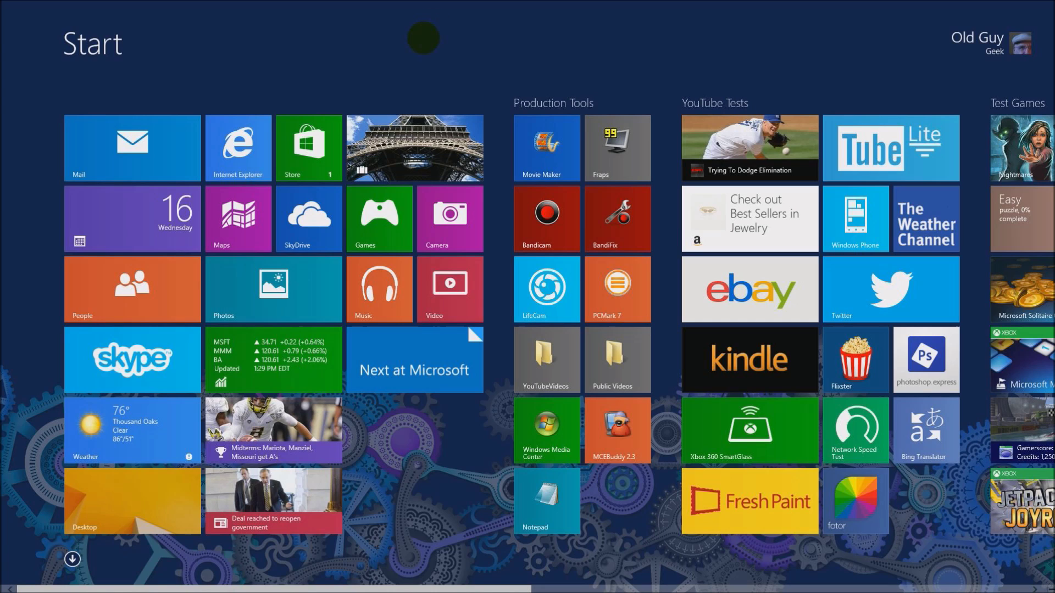
Step: Search 'control' from Start to open Control Panel at Appearance and Personalization
{"action": "mouse_move", "coordinate": [13, 582]}
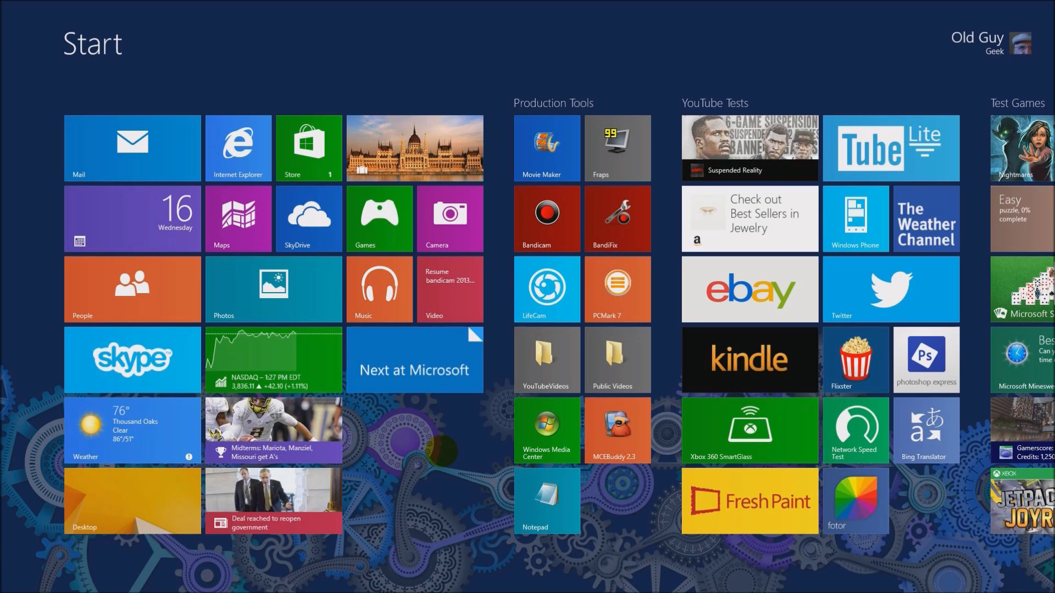
{"action": "type", "text": "control"}
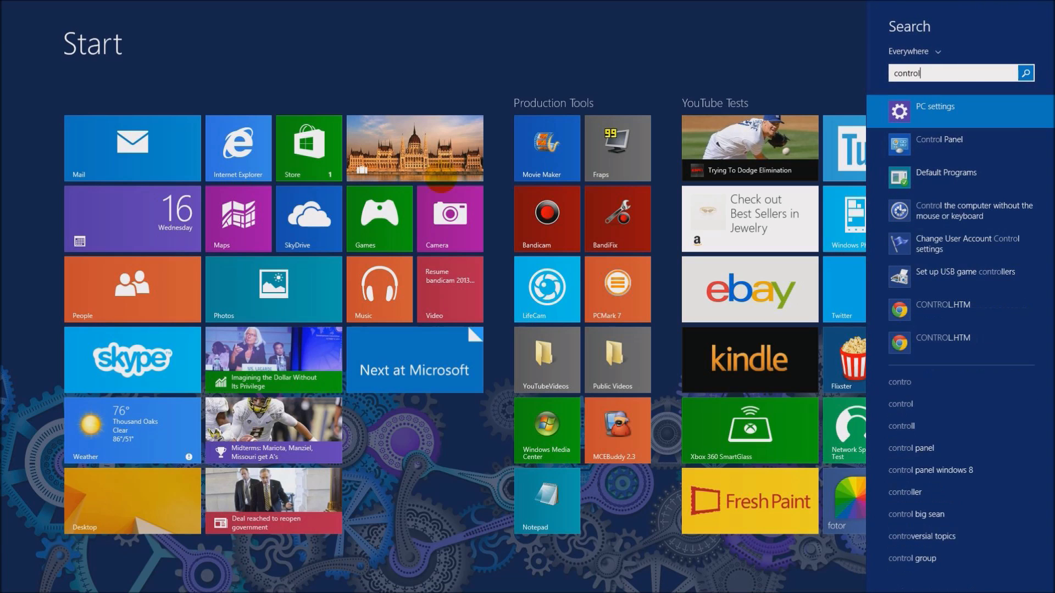
{"action": "key", "text": "Down"}
{"action": "key", "text": "Return"}
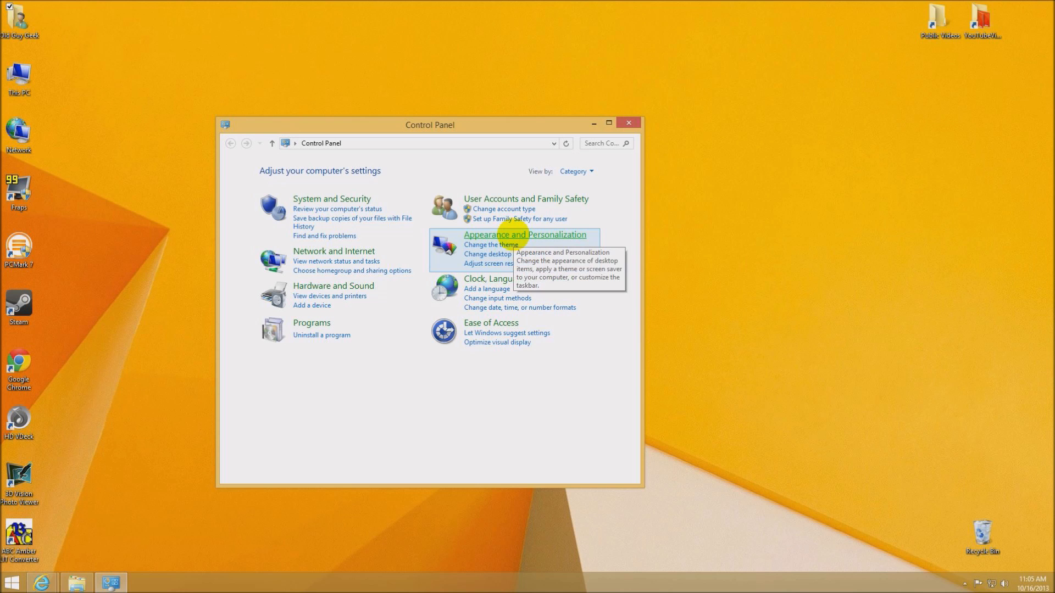
{"action": "left_click", "coordinate": [511, 235]}
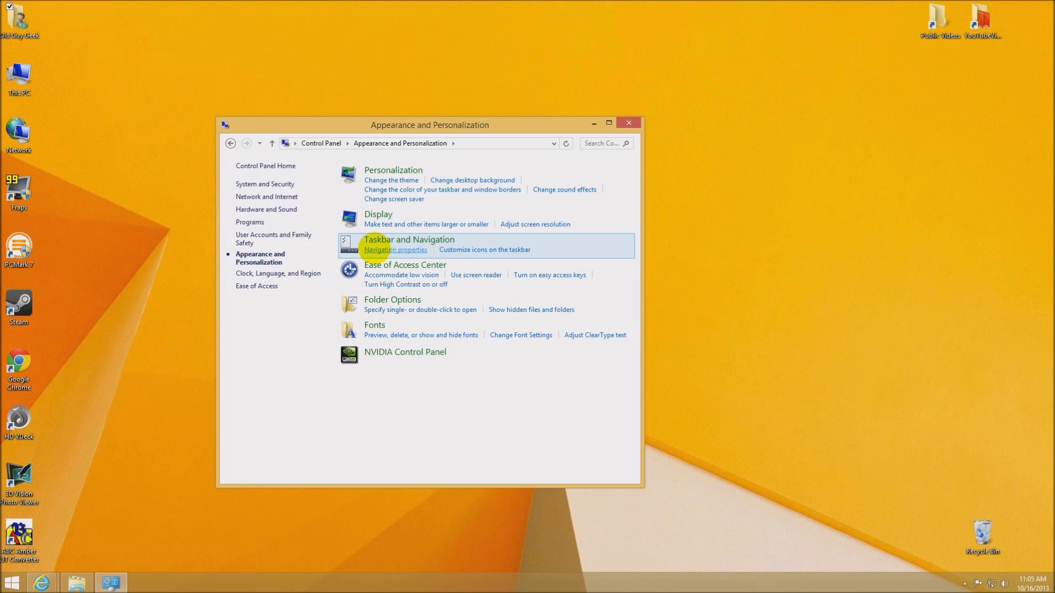
Step: In Taskbar and Navigation properties, make sign-in go to the desktop instead of Start
{"action": "left_click", "coordinate": [376, 249]}
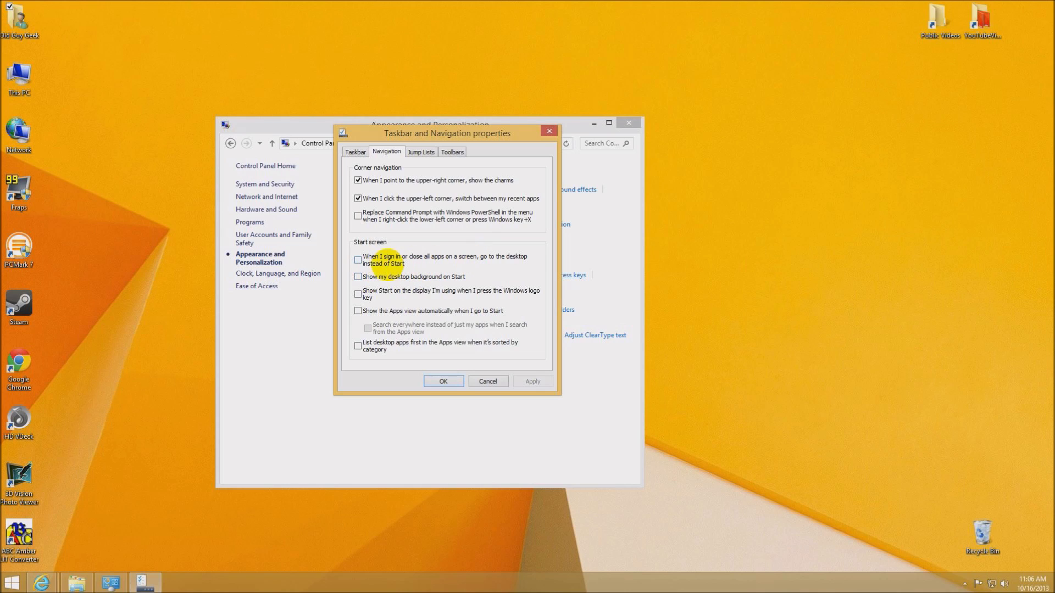
{"action": "left_click", "coordinate": [357, 260]}
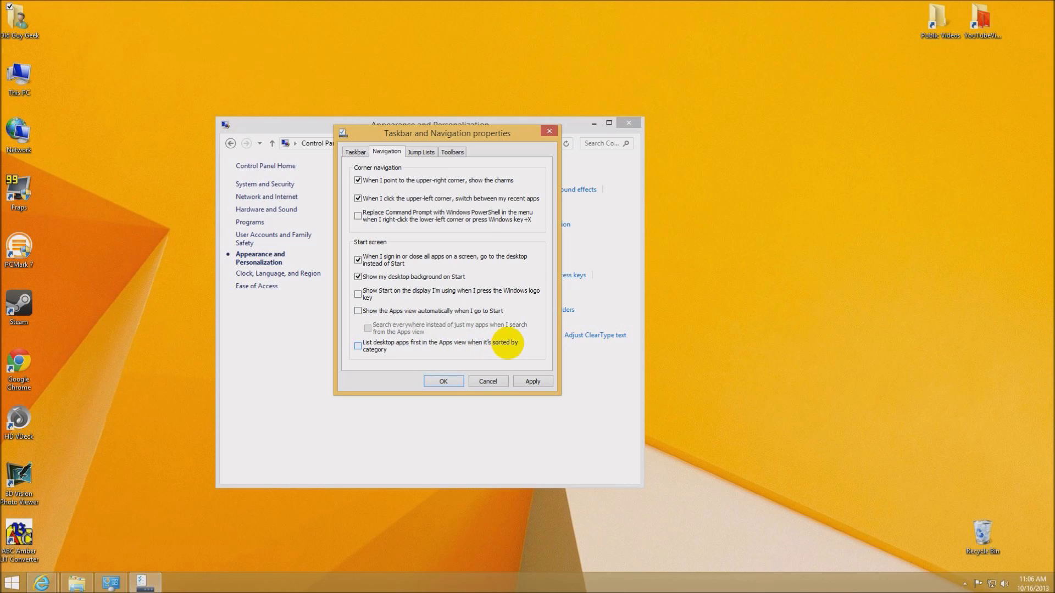
Step: Save the navigation settings, preview the new Start background, then reopen Taskbar and Navigation properties
{"action": "left_click", "coordinate": [444, 382]}
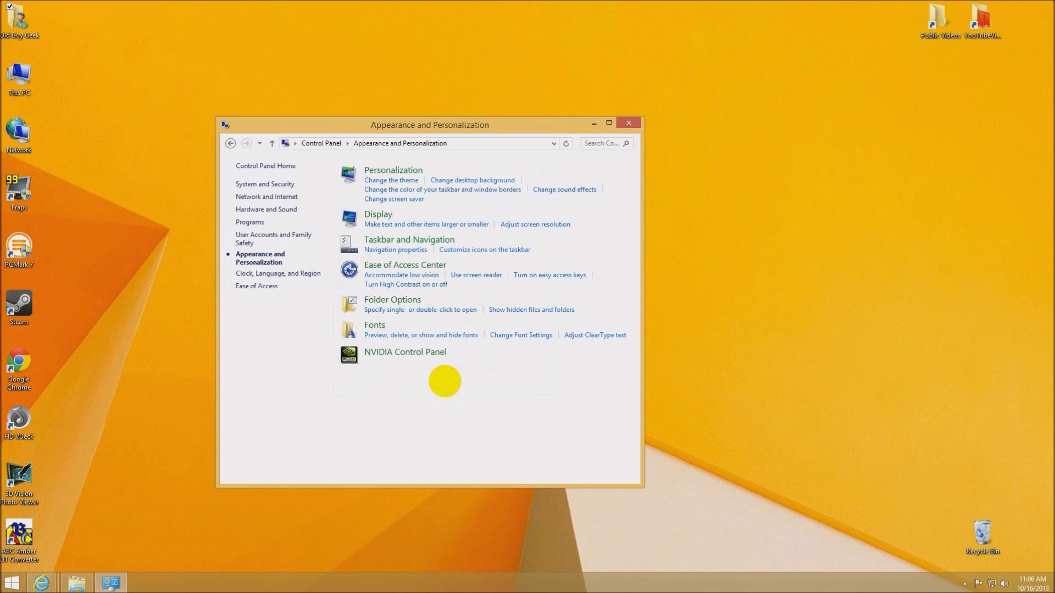
{"action": "left_click", "coordinate": [13, 582]}
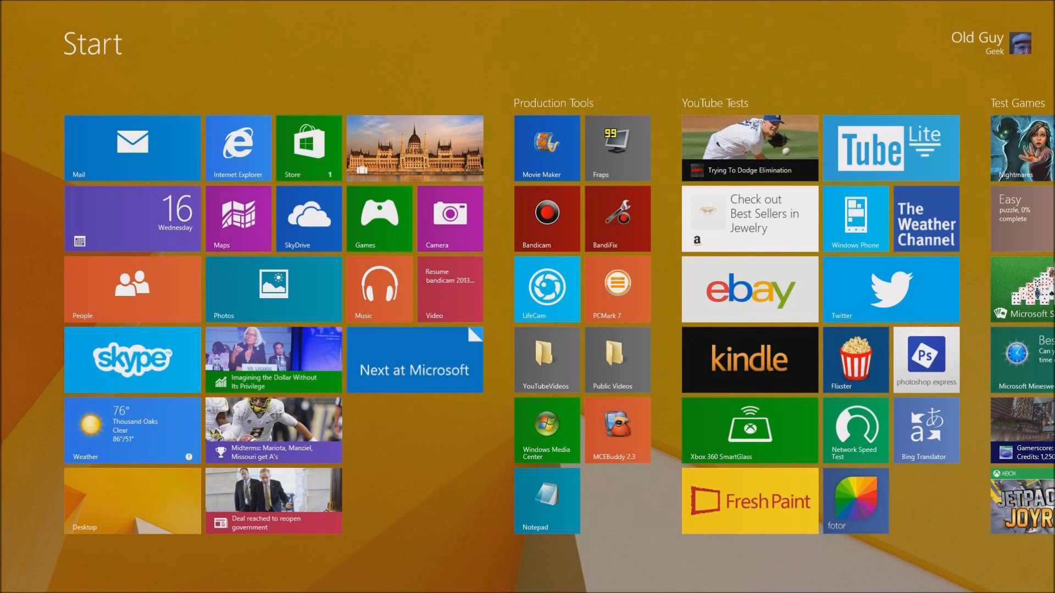
{"action": "left_click", "coordinate": [11, 582]}
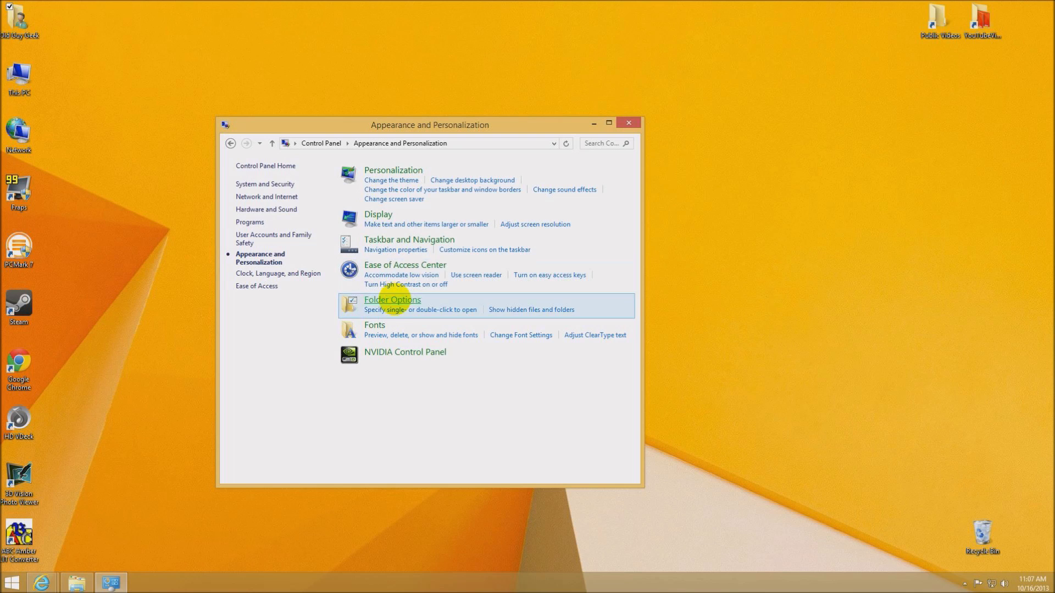
{"action": "left_click", "coordinate": [401, 241]}
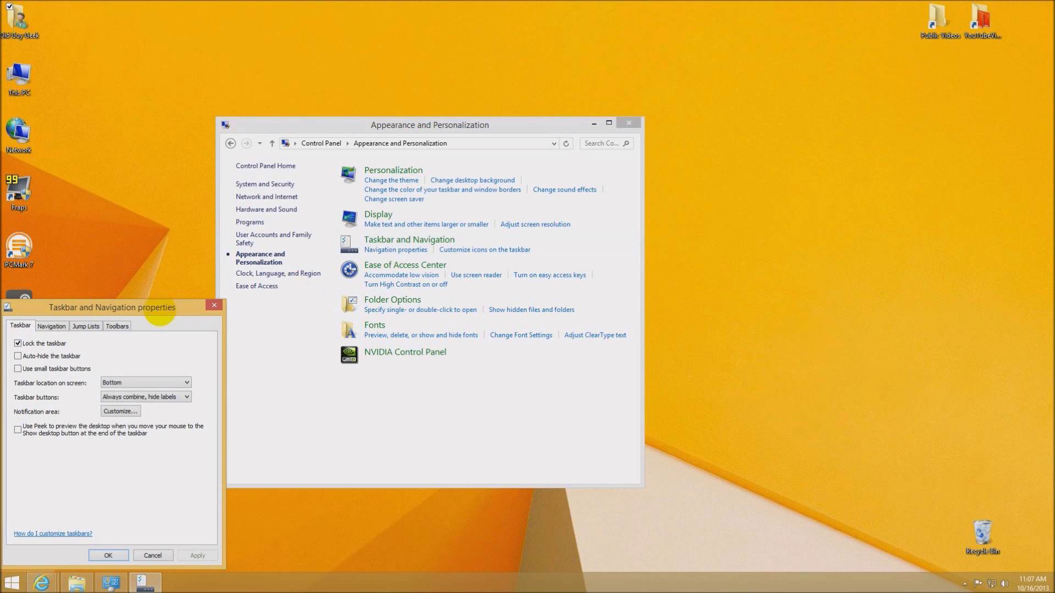
{"action": "left_click_drag", "start_coordinate": [159, 308], "coordinate": [244, 265]}
Step: On the Navigation tab, turn off desktop background on Start and enable automatic Apps view
{"action": "left_click", "coordinate": [281, 263]}
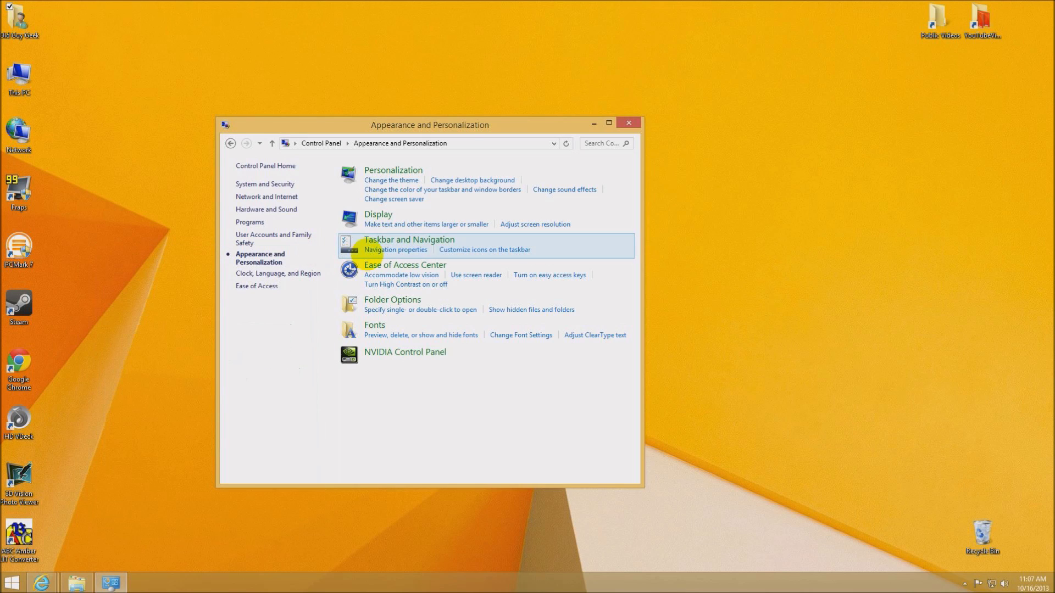
{"action": "left_click", "coordinate": [374, 249]}
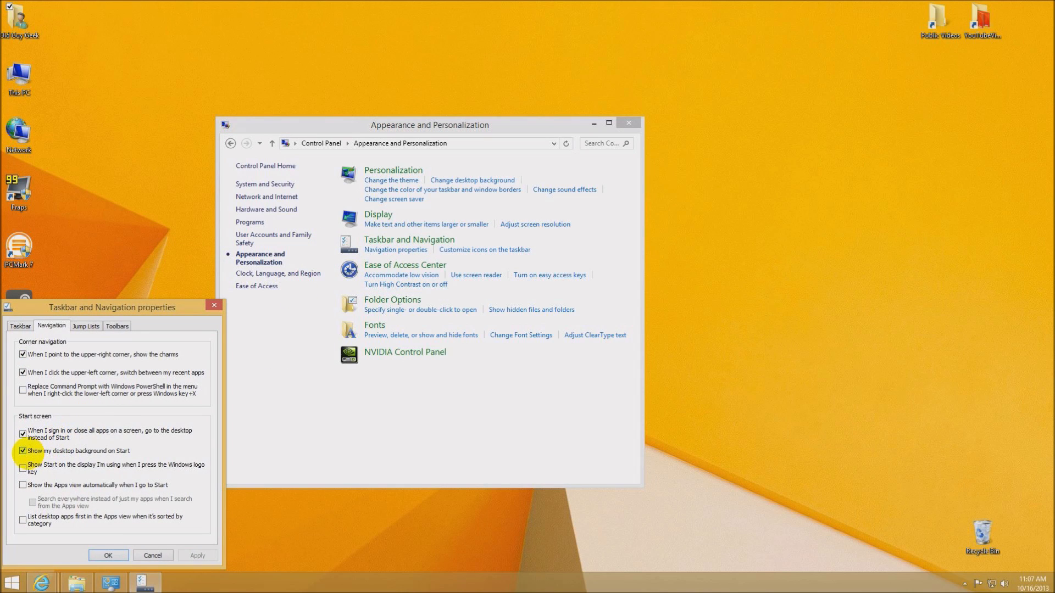
{"action": "left_click", "coordinate": [21, 451]}
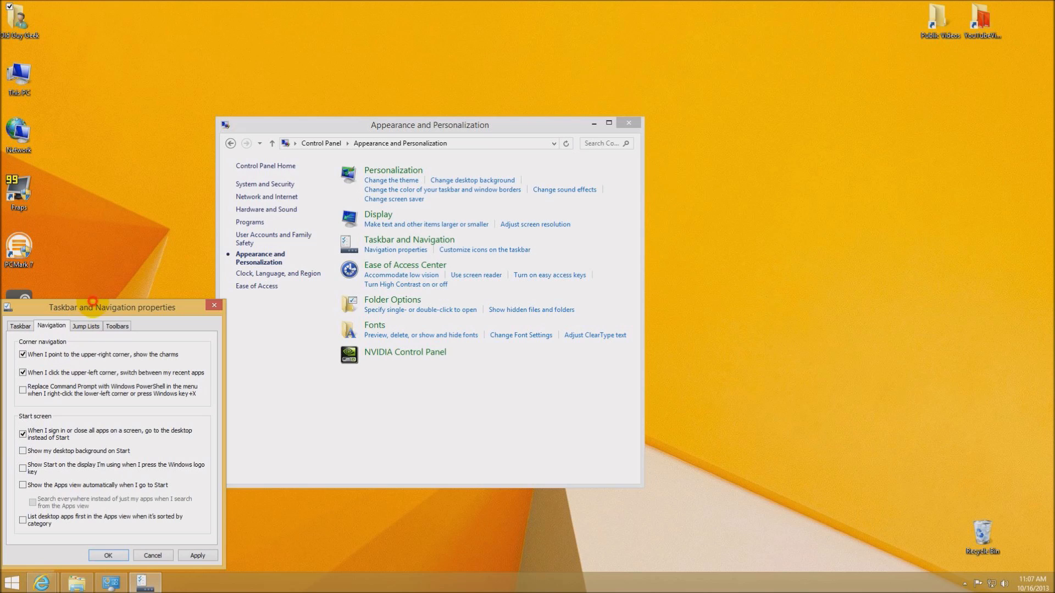
{"action": "left_click_drag", "start_coordinate": [94, 307], "coordinate": [426, 88]}
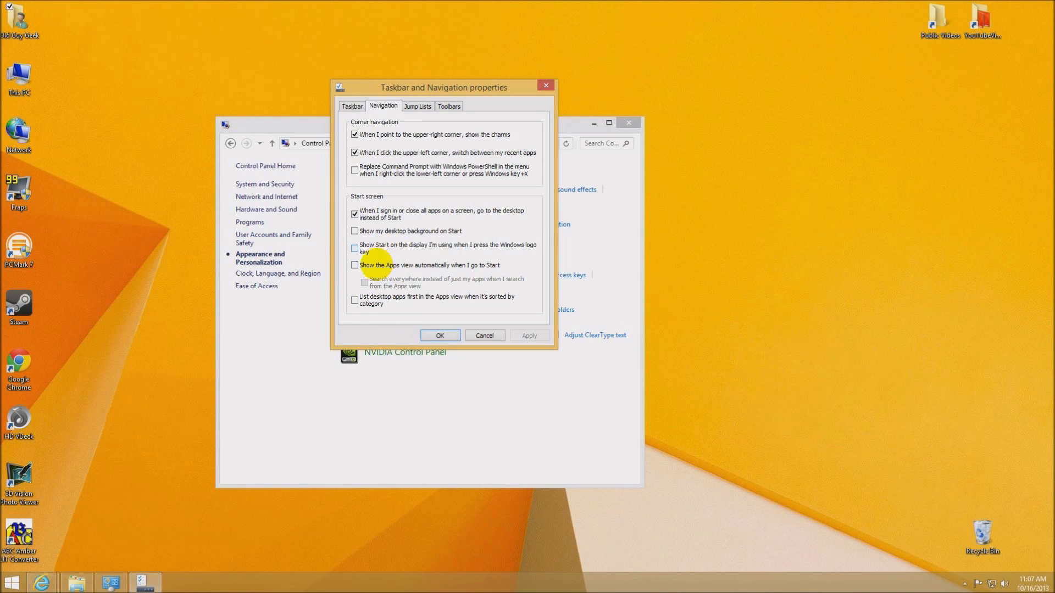
{"action": "left_click", "coordinate": [353, 265]}
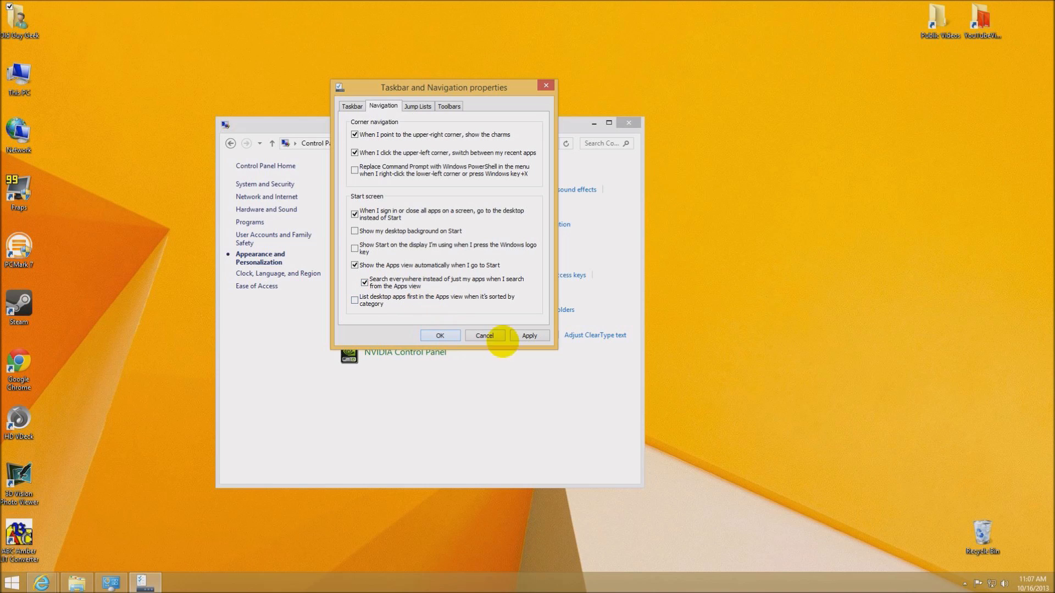
Step: Apply the settings, test the Apps view on Start, then untick the automatic Apps view
{"action": "left_click", "coordinate": [530, 336]}
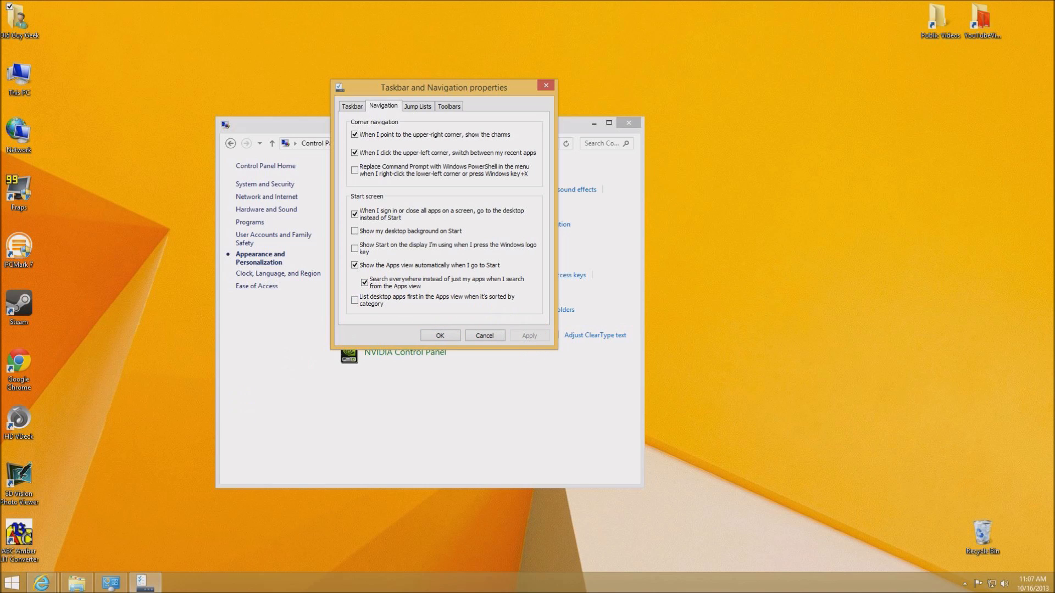
{"action": "left_click", "coordinate": [11, 582]}
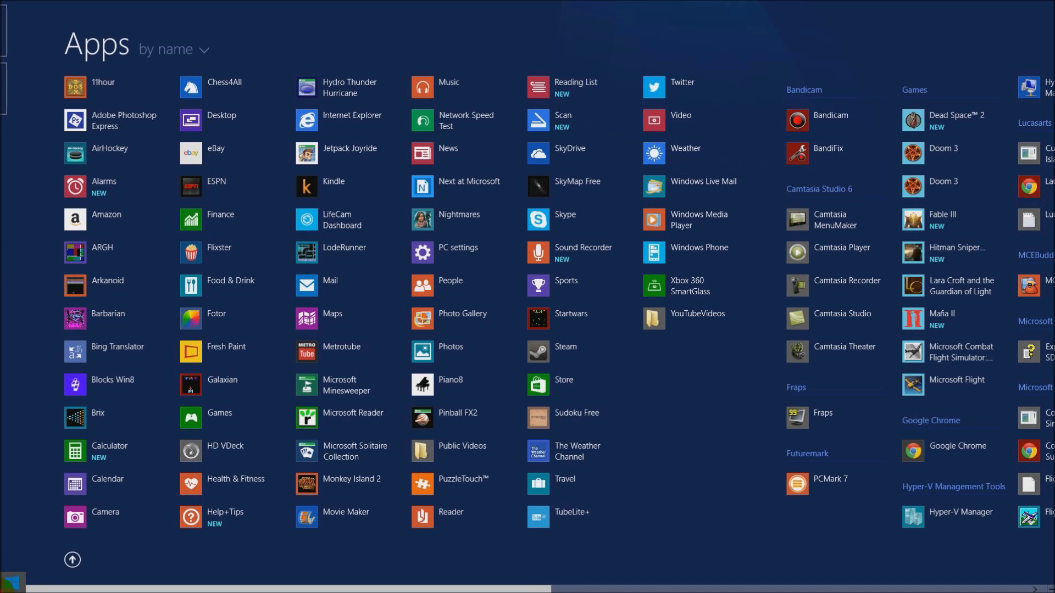
{"action": "left_click", "coordinate": [11, 582]}
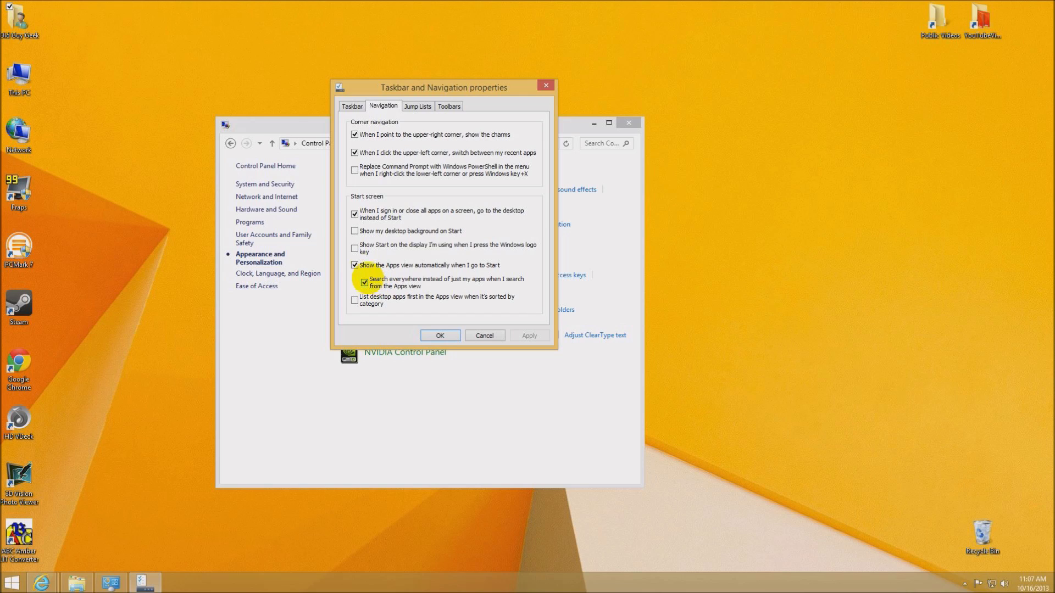
{"action": "left_click", "coordinate": [354, 265]}
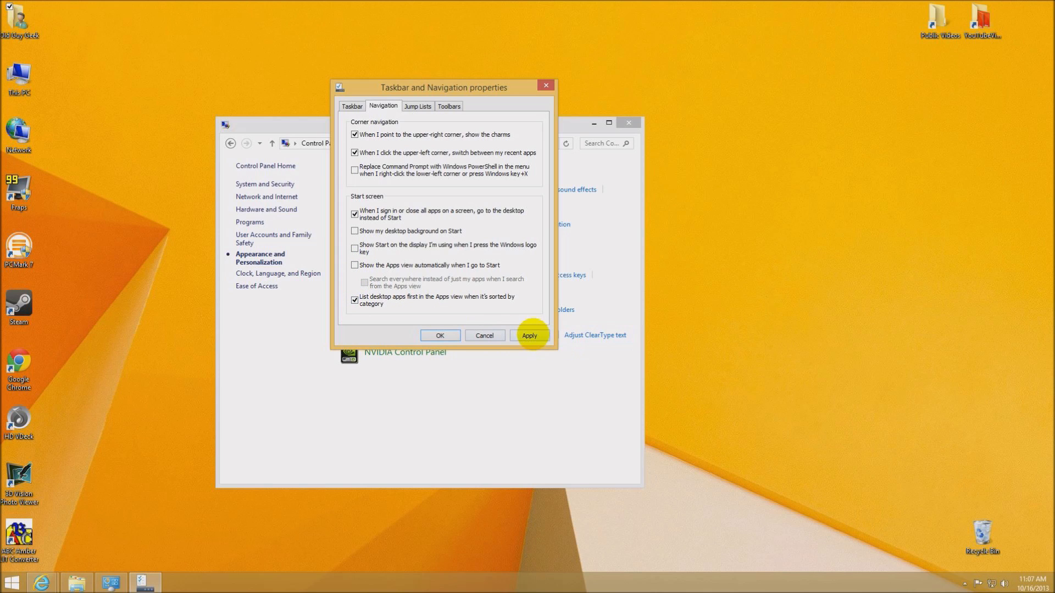
Step: Check the Apps-by-category view on Start, then untick desktop-apps-first and sign-in-to-desktop
{"action": "key", "text": "super"}
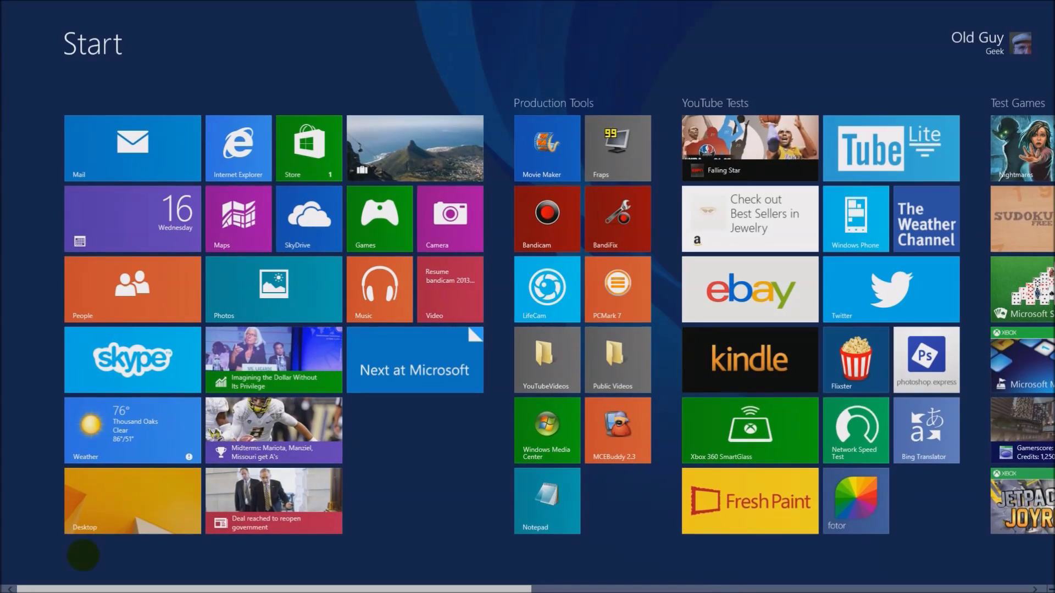
{"action": "left_click", "coordinate": [73, 559]}
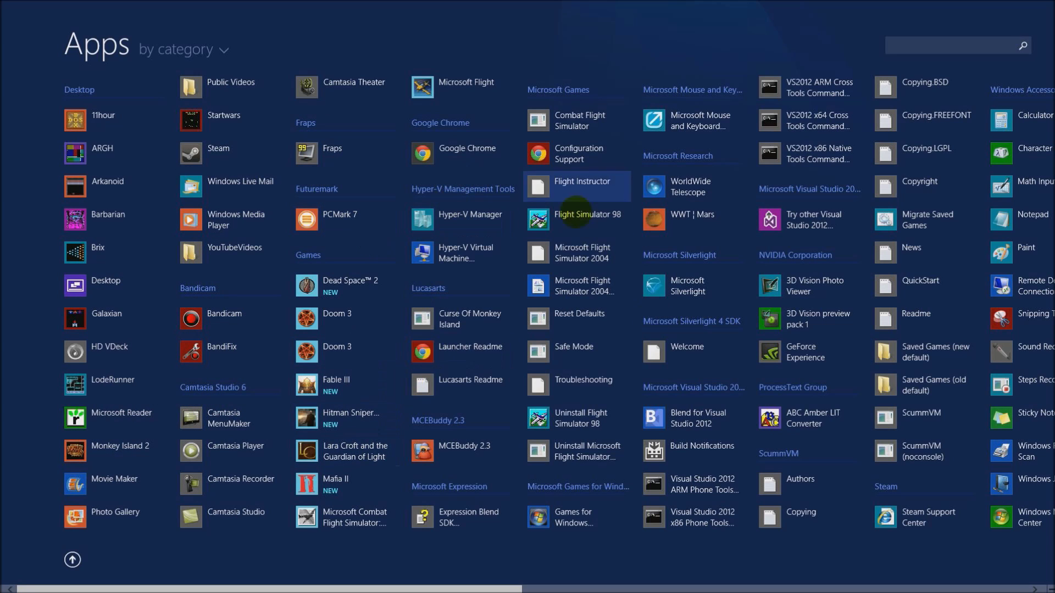
{"action": "left_click", "coordinate": [72, 559]}
{"action": "key", "text": "super"}
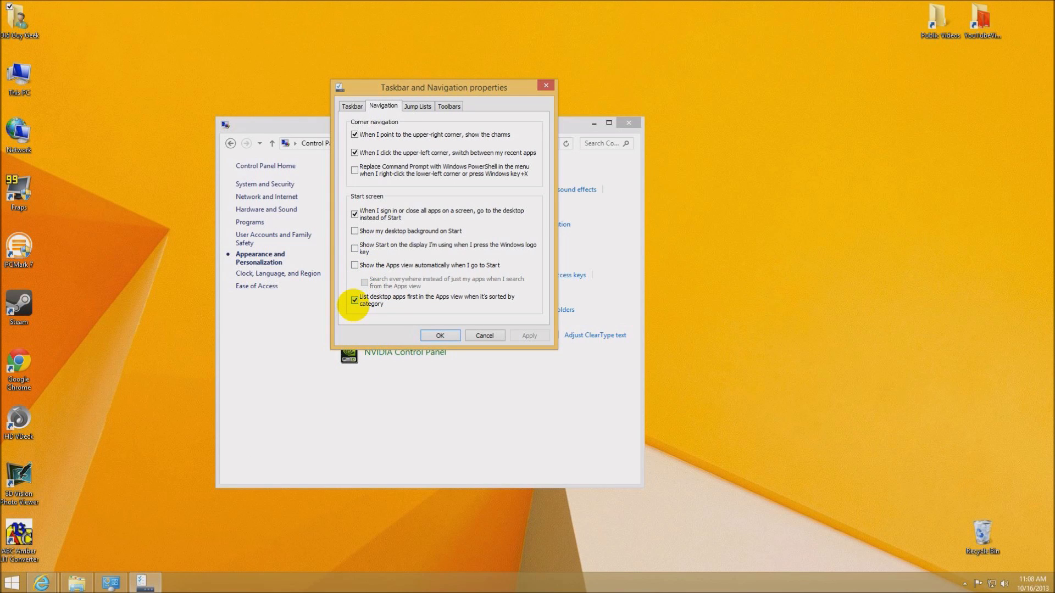
{"action": "left_click", "coordinate": [354, 300]}
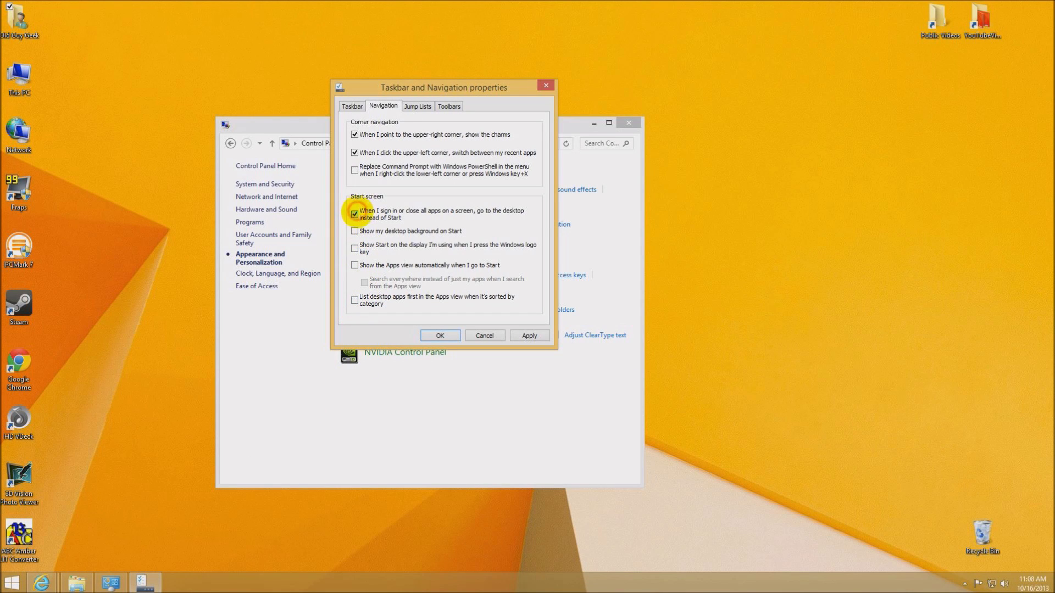
{"action": "left_click", "coordinate": [355, 214]}
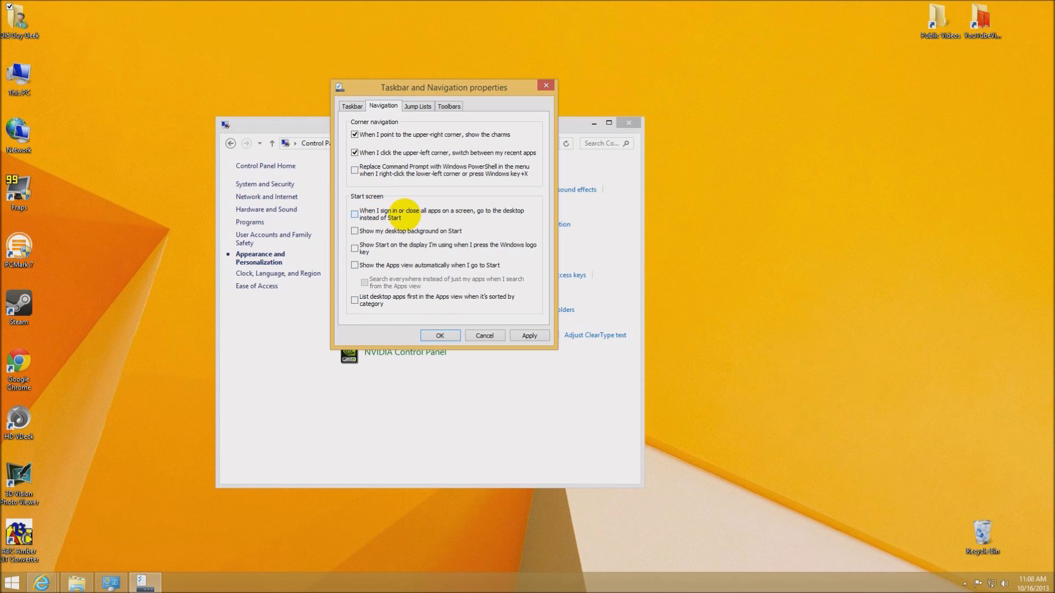